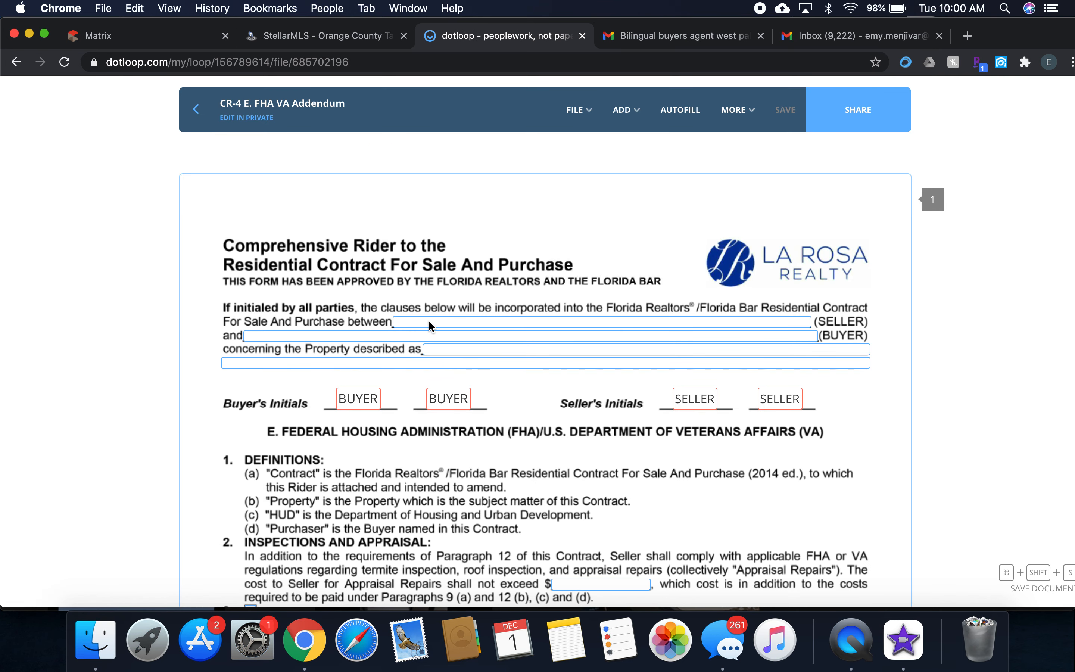
Autofill the FHA VA Addendum with the loop's existing buyer and seller roles and property address.
left_click(679, 111)
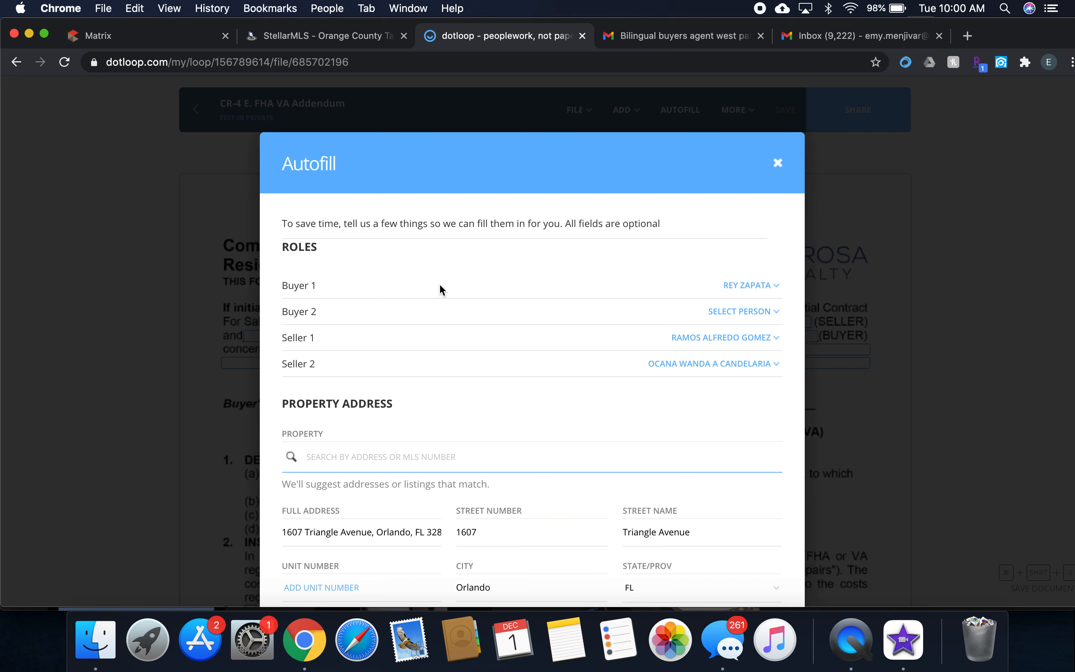
scroll(439, 285, "down", 3)
scroll(440, 282, "down", 3)
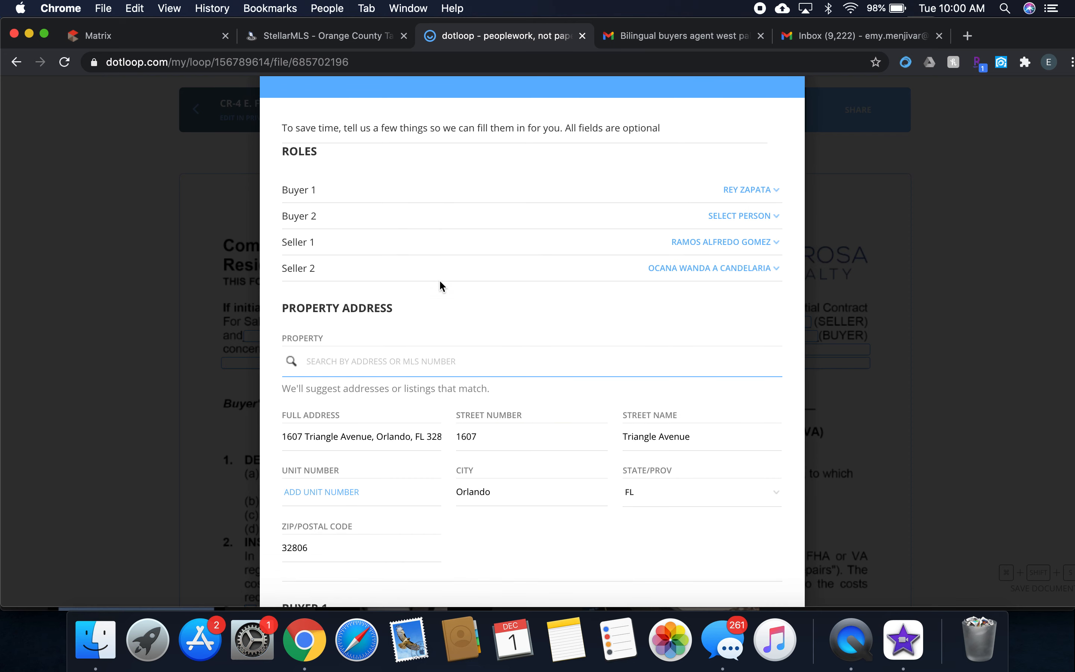
scroll(440, 283, "down", 6)
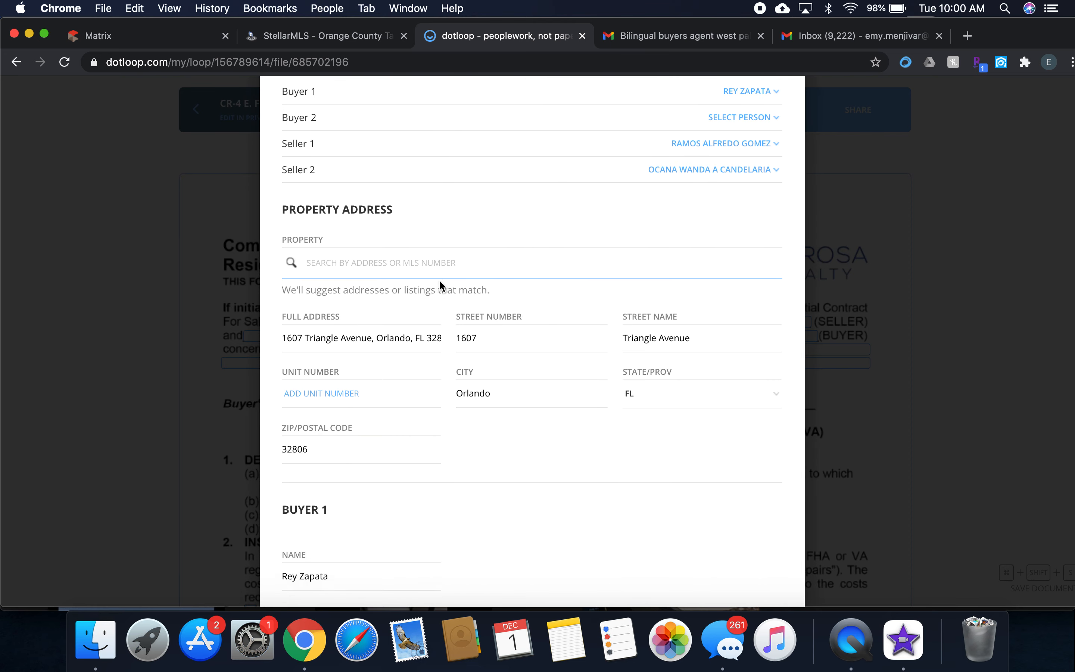
scroll(439, 285, "down", 9)
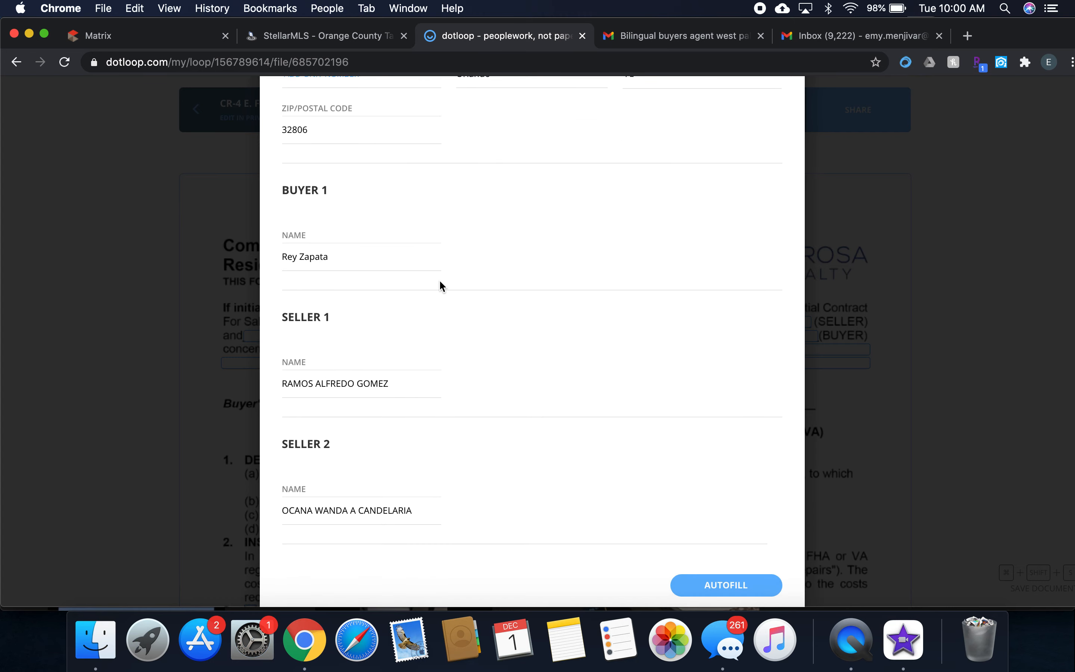
scroll(637, 457, "up", 18)
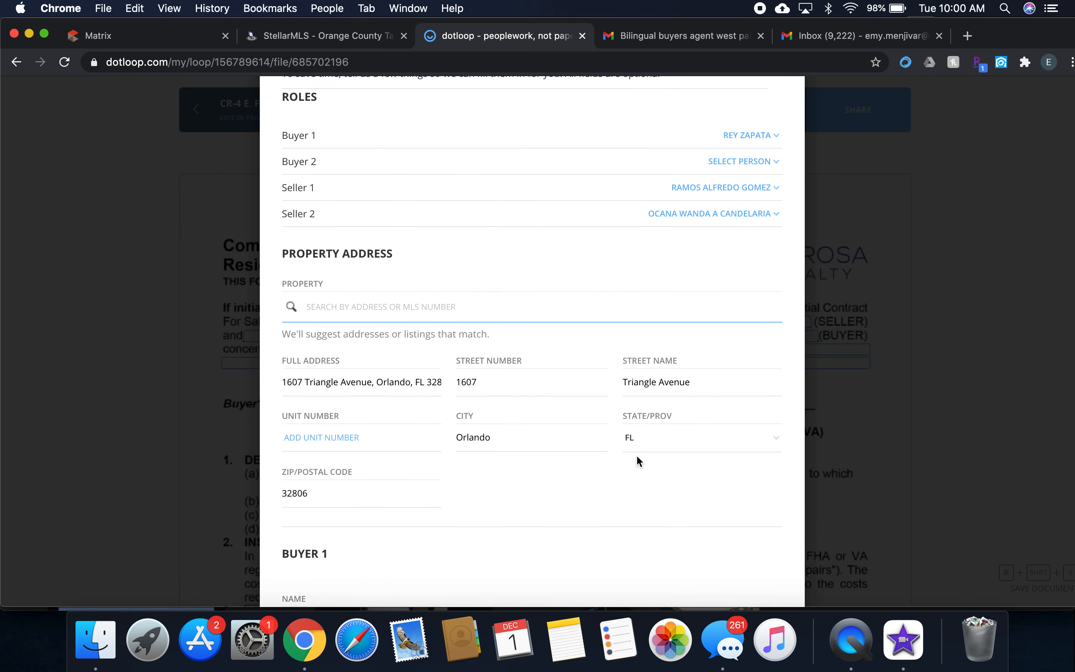
scroll(637, 456, "down", 14)
scroll(636, 454, "down", 5)
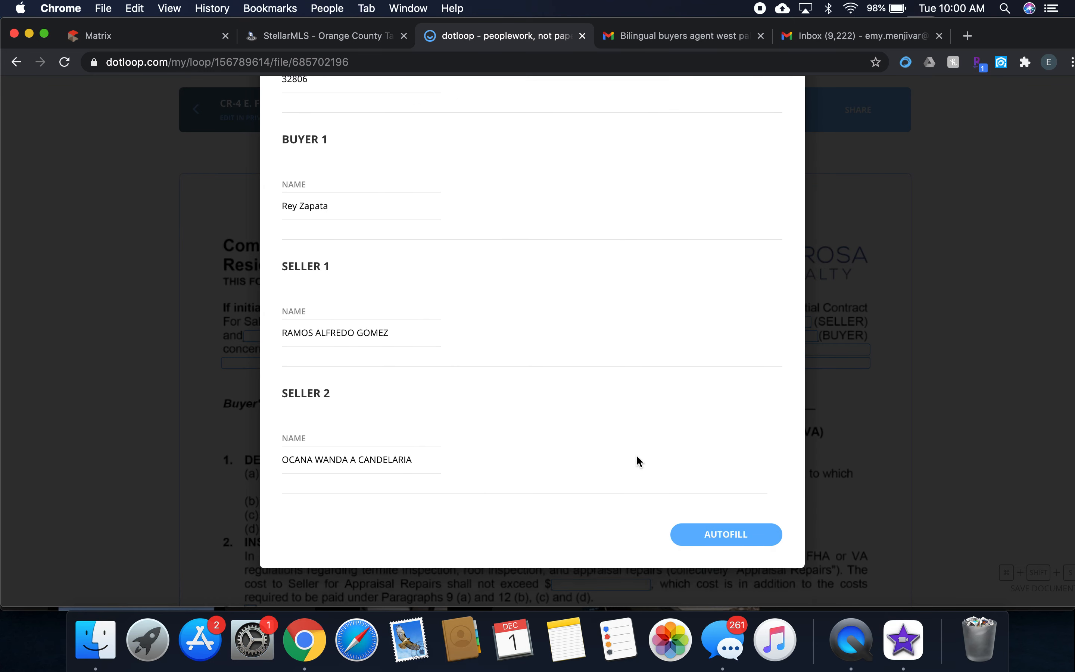
left_click(734, 500)
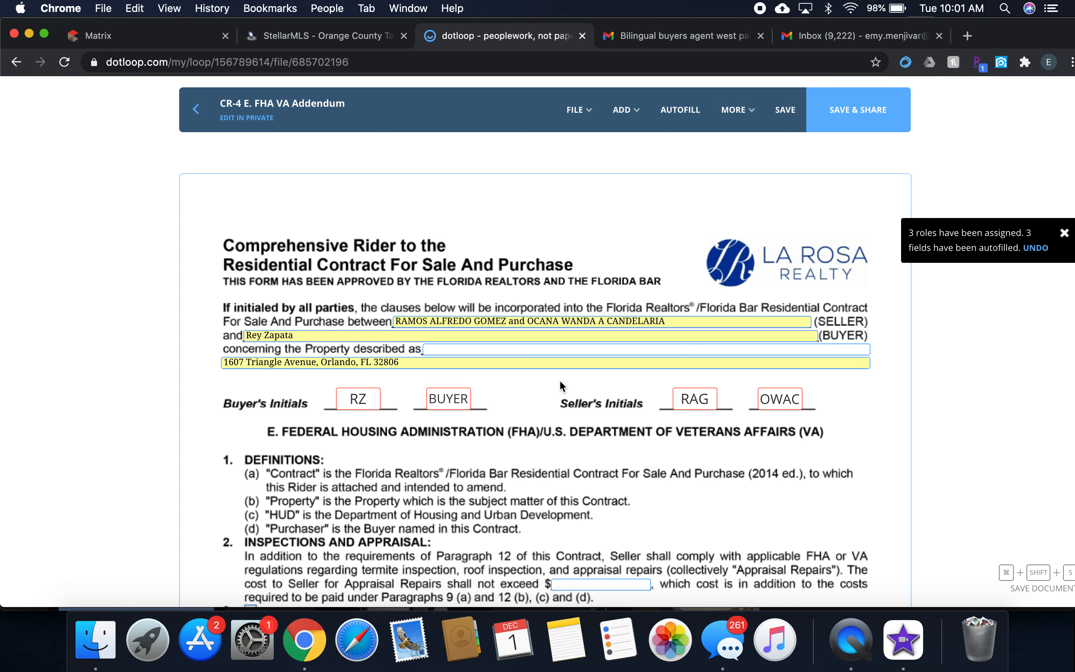
Mark FHA Financing as applicable in paragraph 3 and enter 250,000 as the minimum appraised value.
scroll(530, 378, "down", 3)
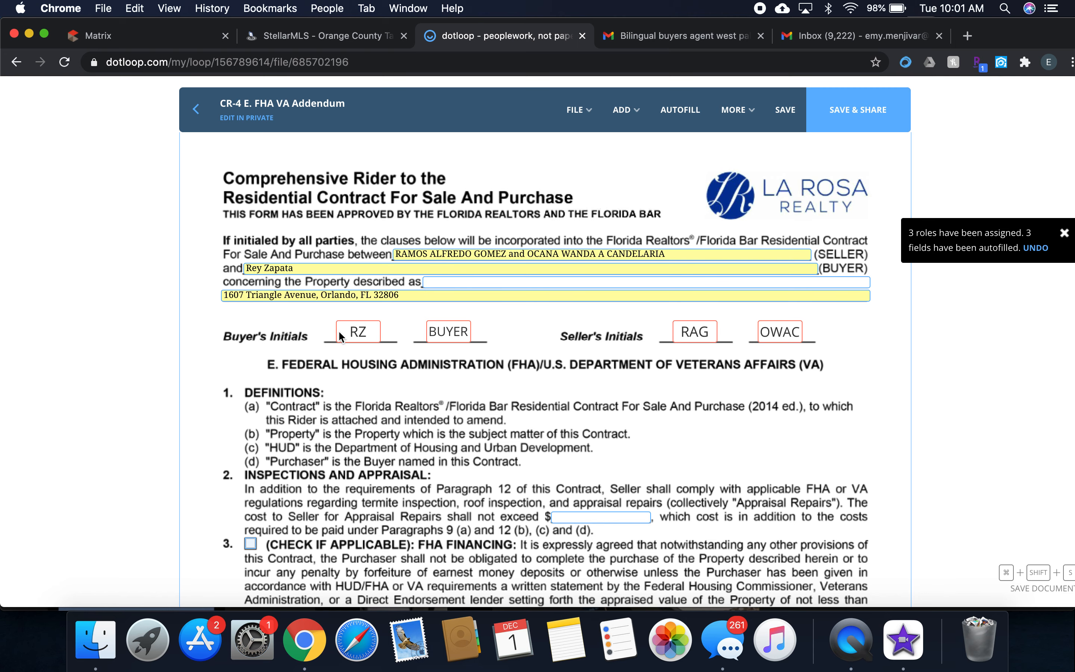
scroll(346, 338, "down", 1)
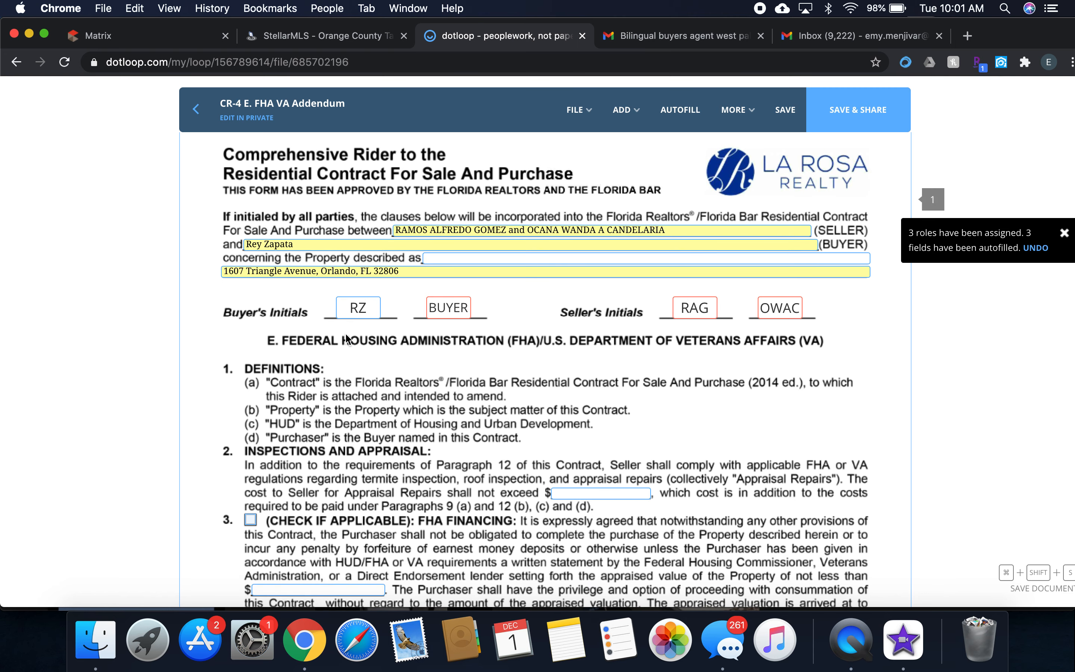
left_click(363, 316)
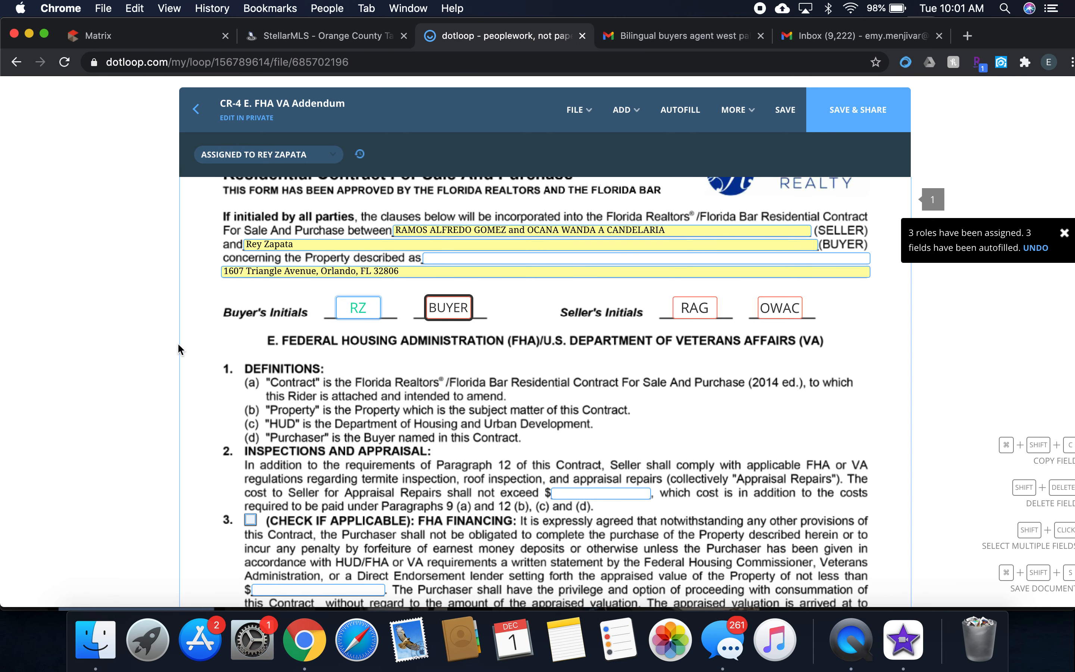
scroll(178, 339, "down", 5)
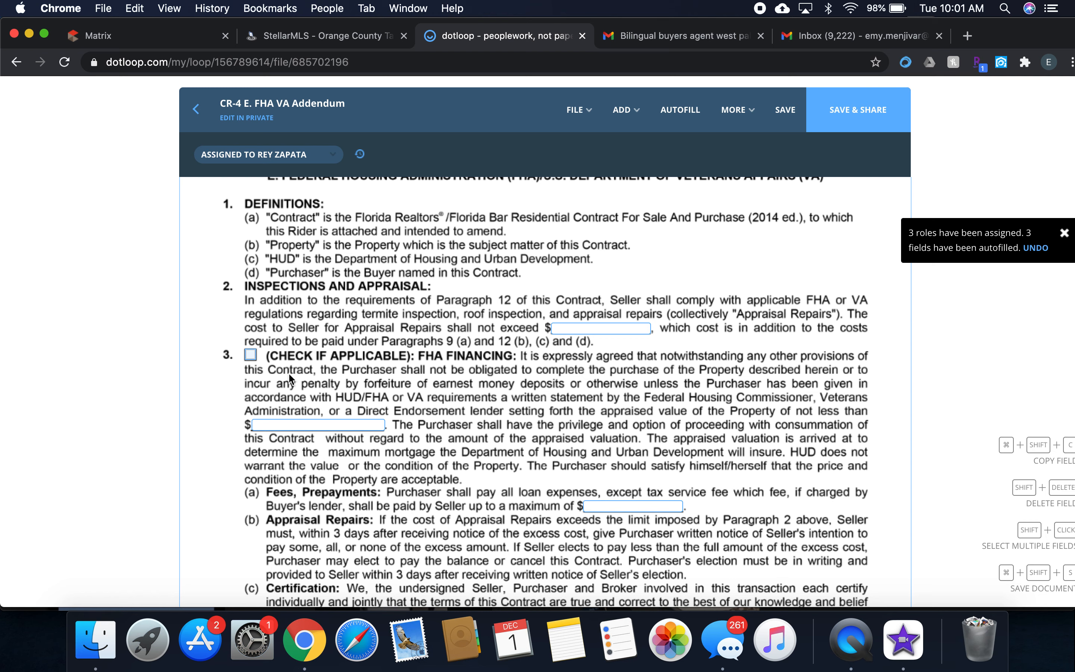
left_click(250, 354)
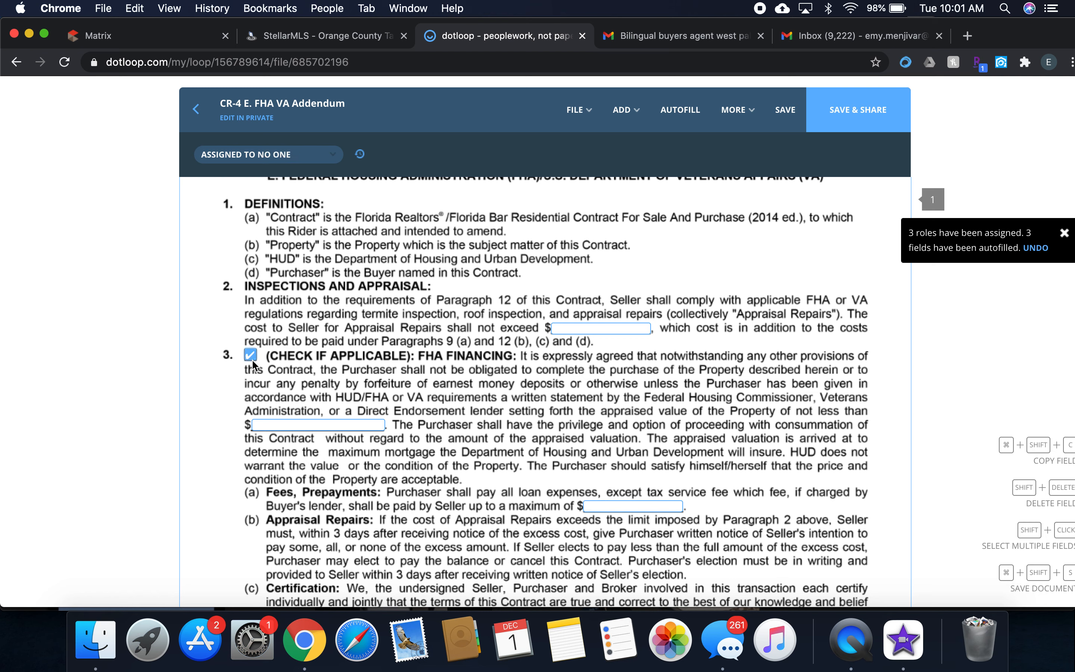
left_click(273, 424)
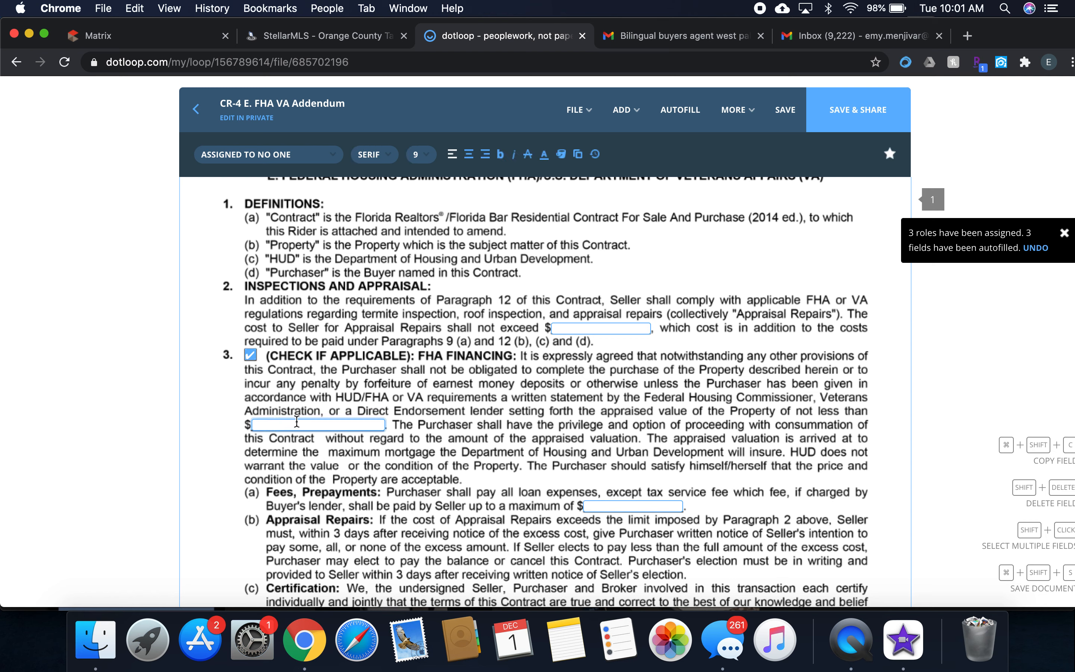
type("250,000")
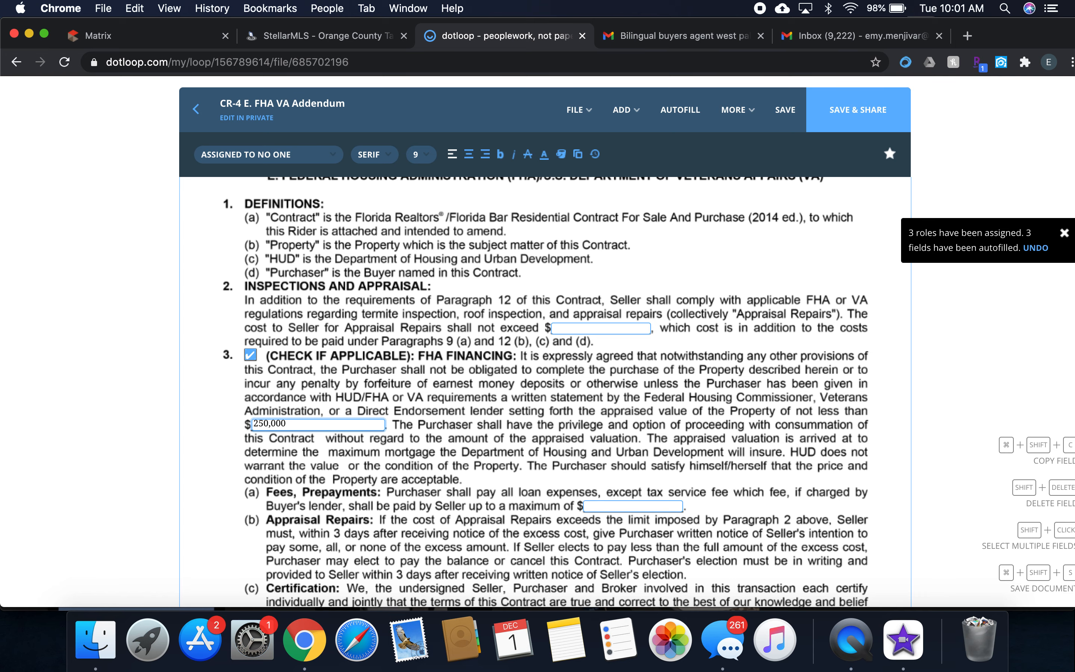
Set the seller's maximum for Fees, Prepayments under FHA Financing to 0.
scroll(546, 393, "down", 3)
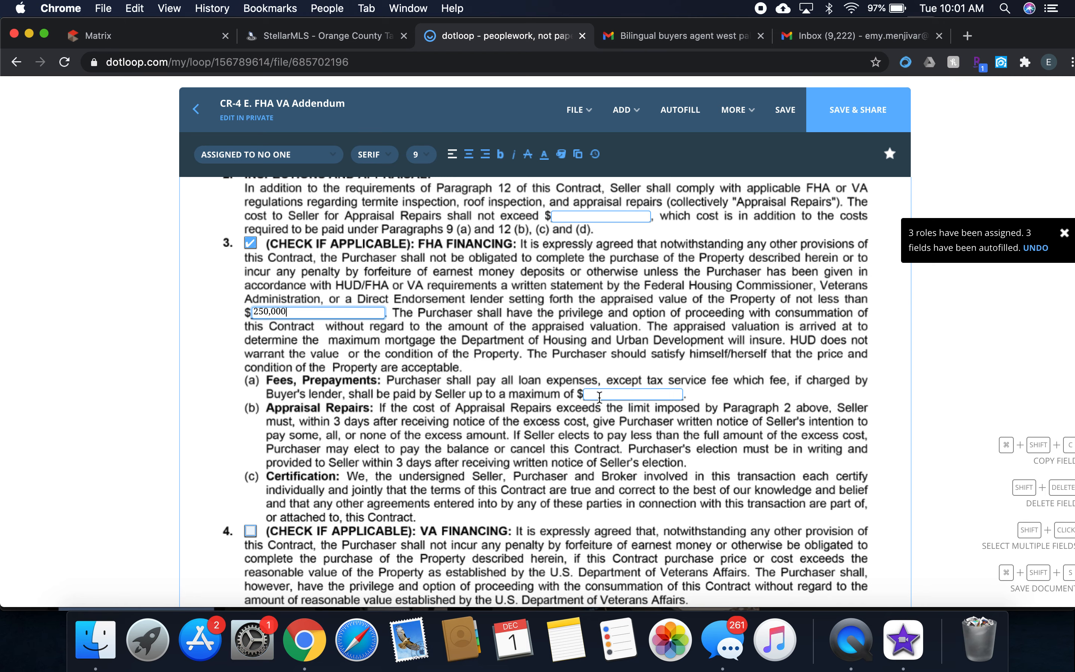
left_click(606, 395)
type("0")
Review the VA Financing paragraph and signature page, and select the blank Appraisal Repairs cost limit in paragraph 2.
scroll(606, 395, "down", 3)
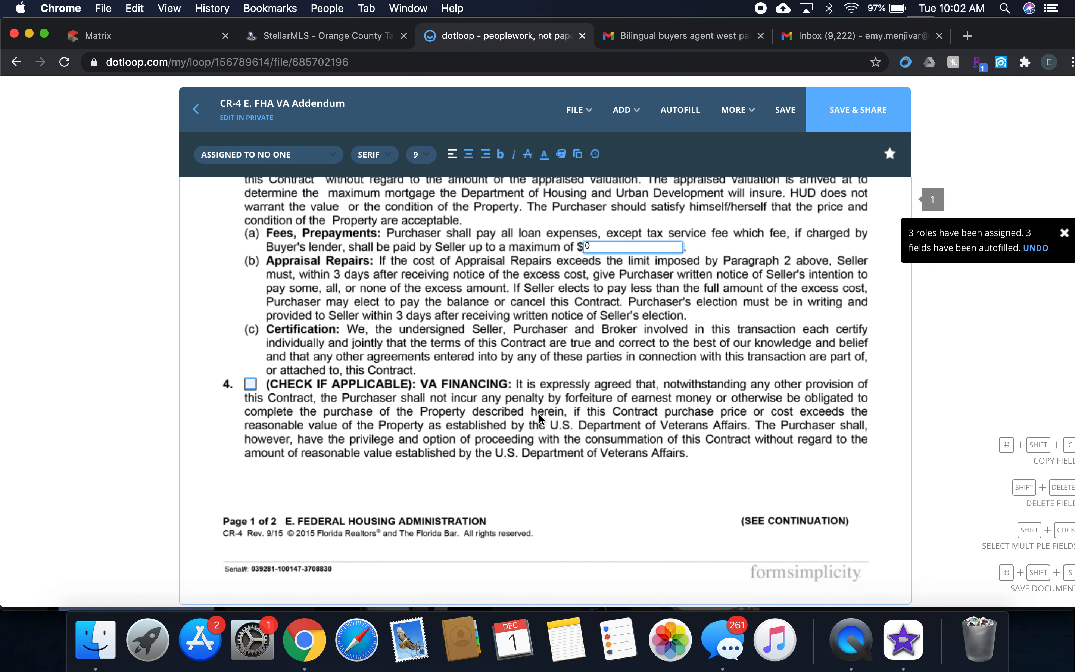
scroll(479, 376, "up", 2)
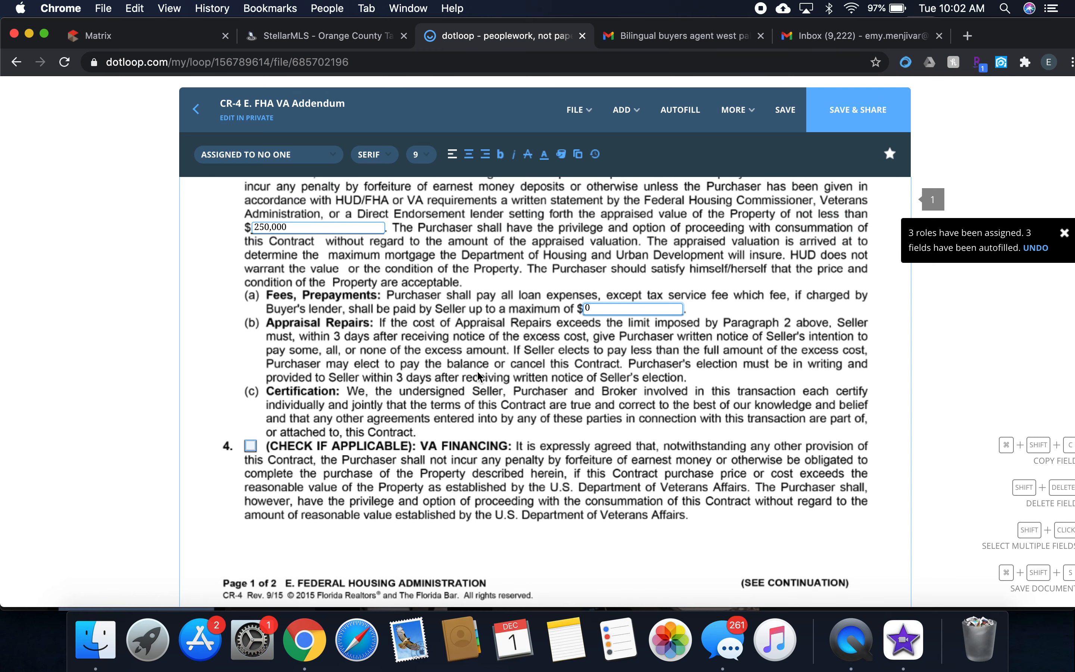
scroll(333, 451, "down", 10)
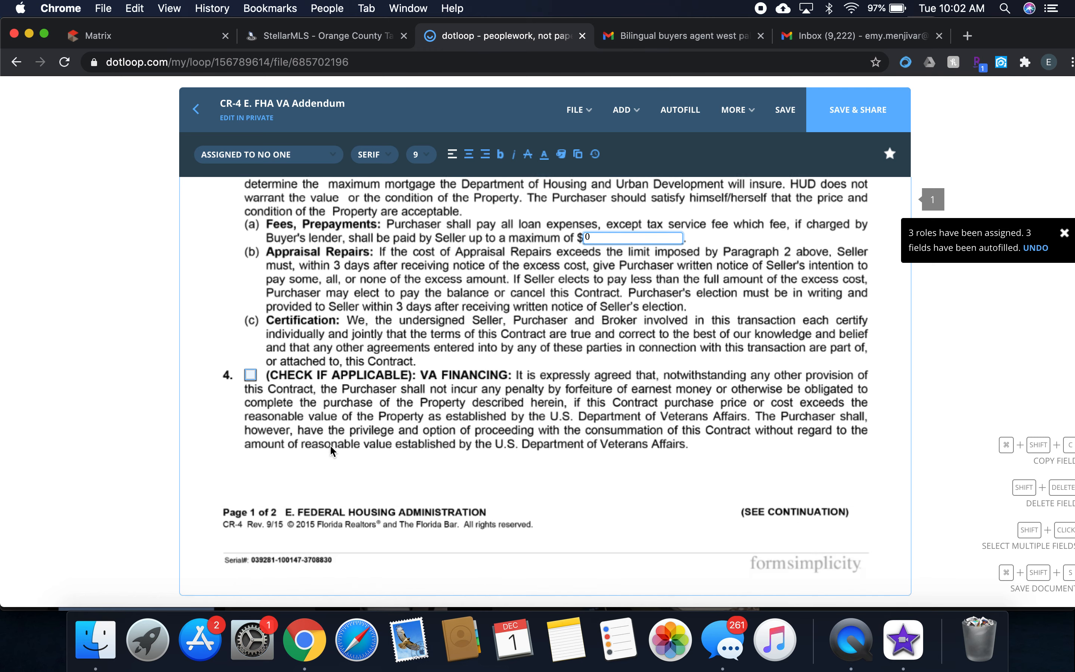
scroll(332, 451, "down", 2)
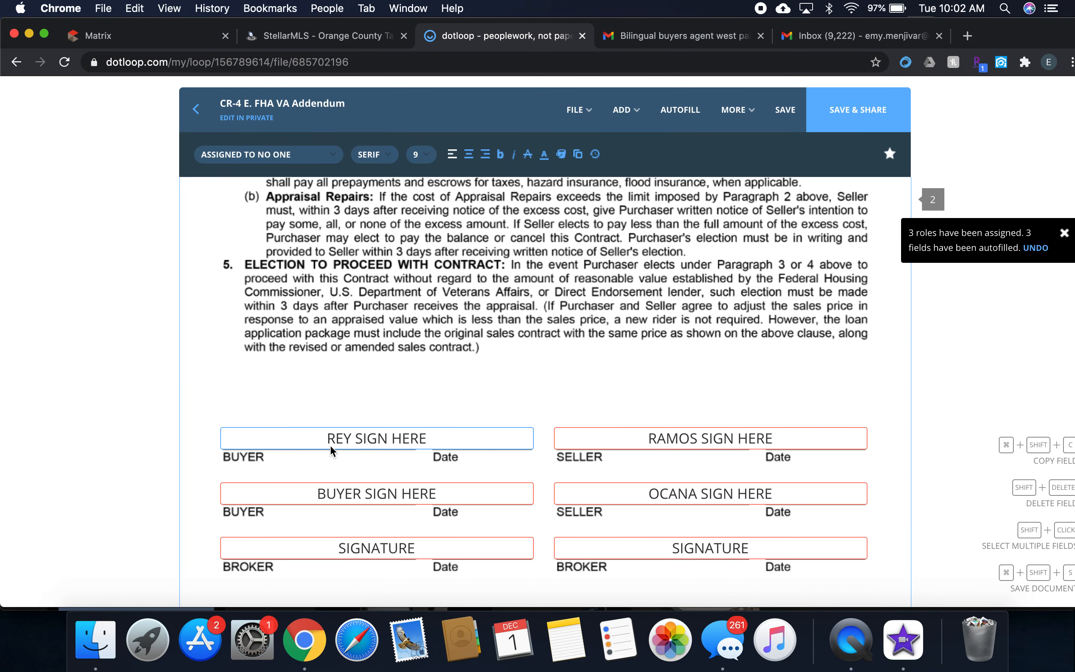
scroll(332, 451, "up", 15)
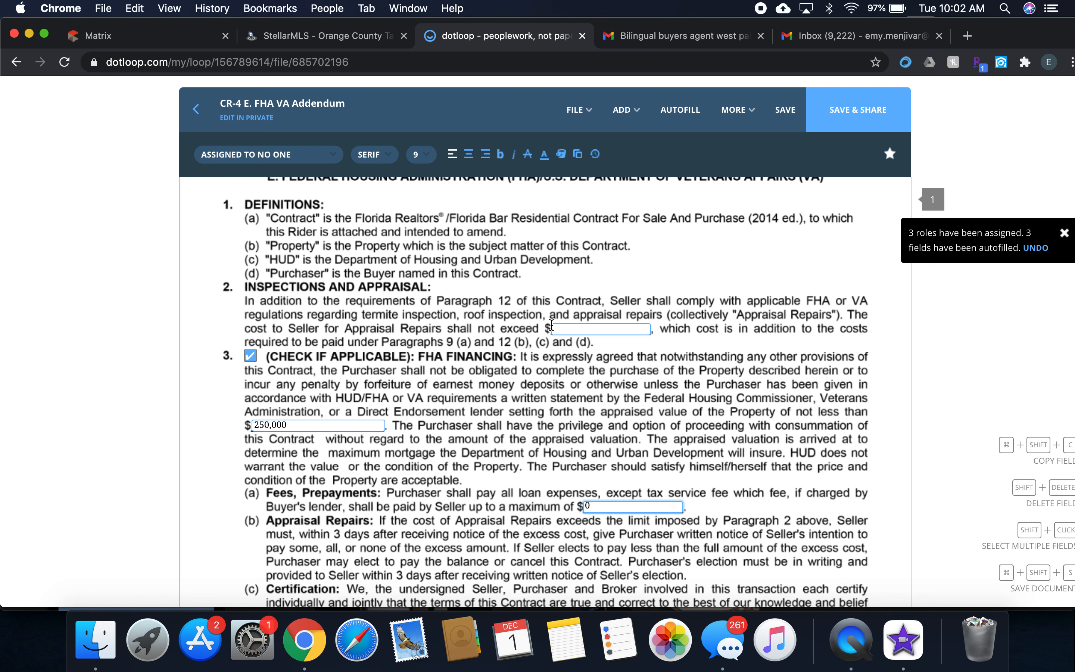
left_click(568, 329)
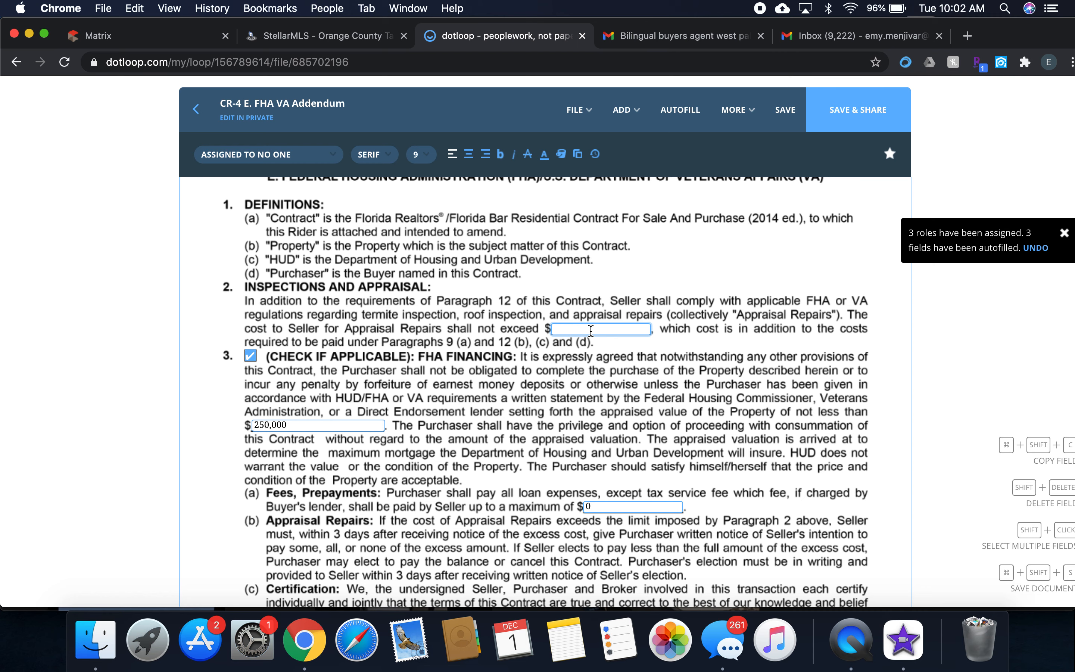
Assign the broker signature field under the buyer lines to the agent's own name and sign it with the adopted signature.
scroll(608, 385, "down", 1)
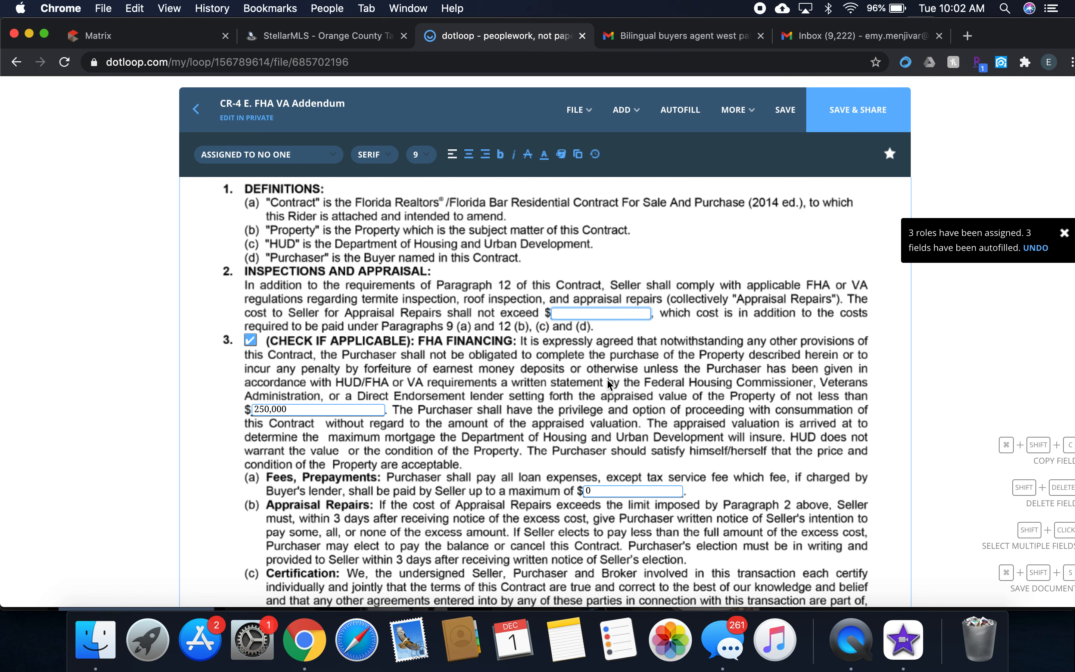
scroll(610, 385, "down", 1)
scroll(609, 385, "down", 5)
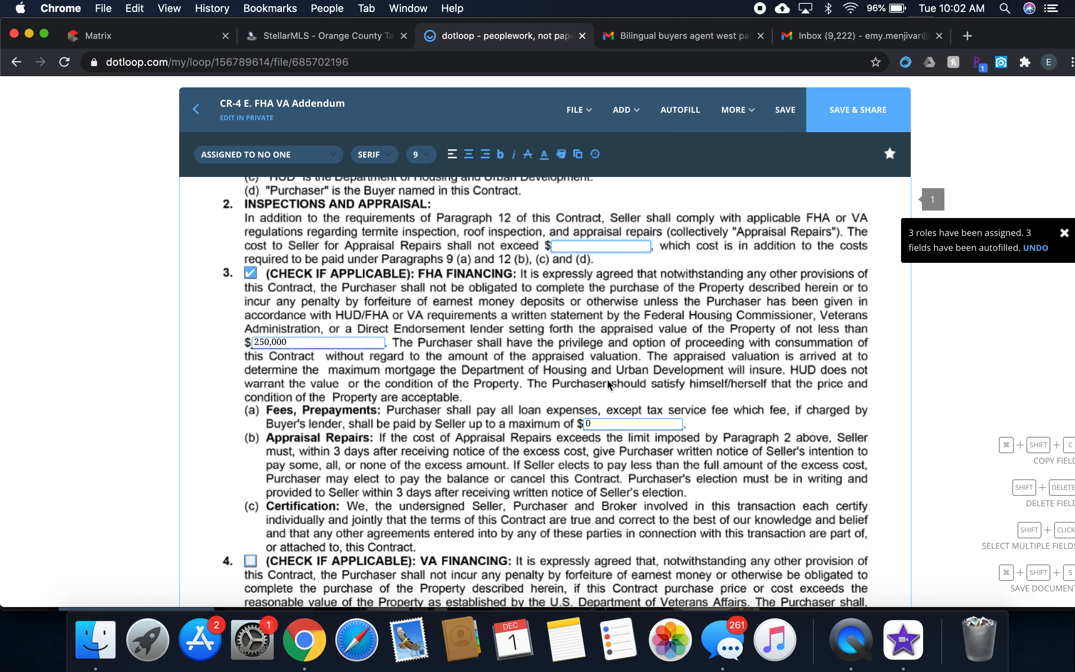
scroll(609, 385, "down", 3)
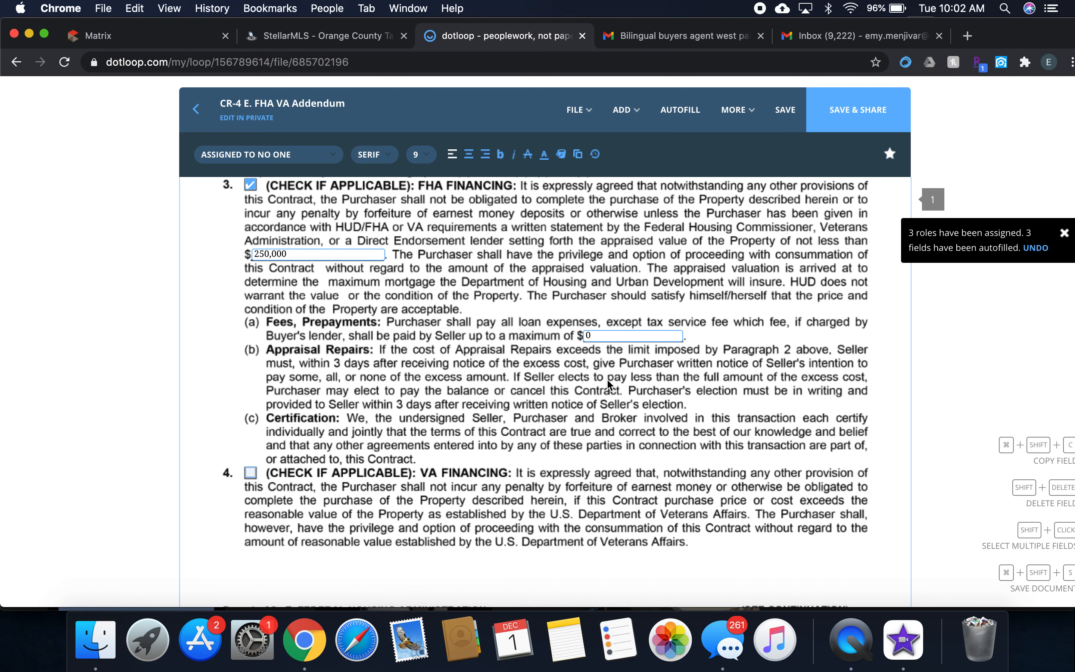
scroll(610, 384, "down", 20)
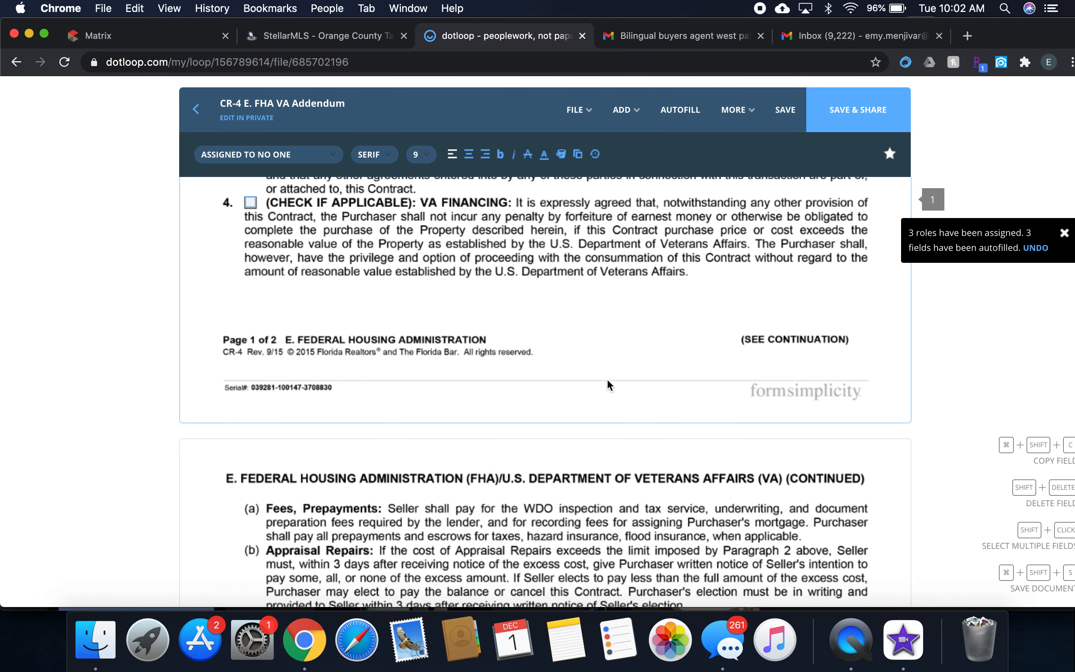
scroll(610, 385, "down", 2)
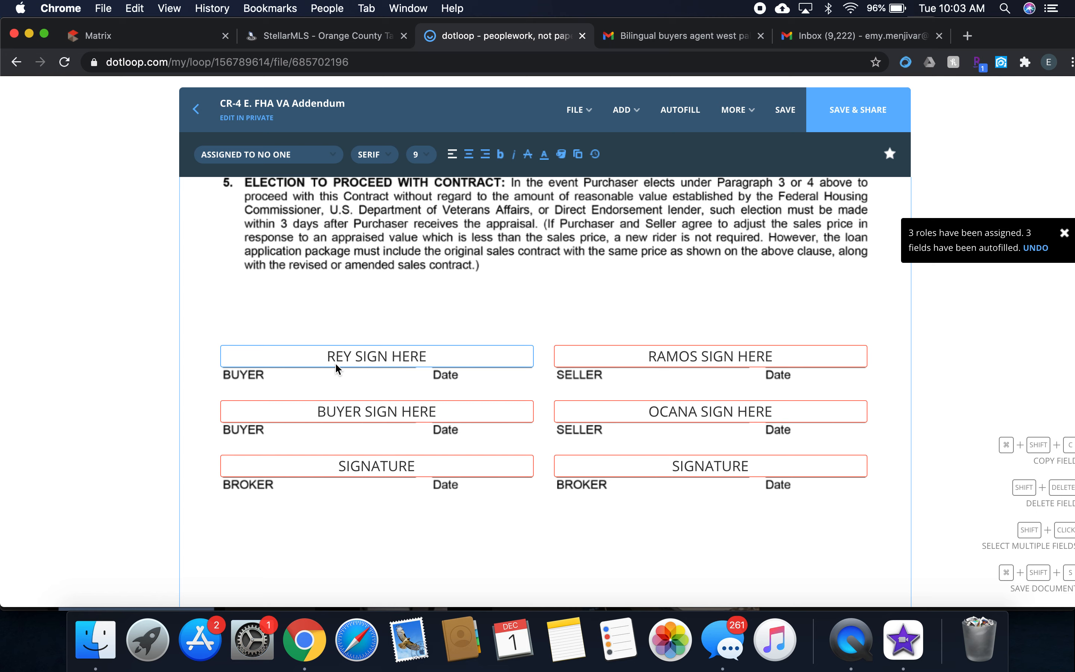
left_click(313, 478)
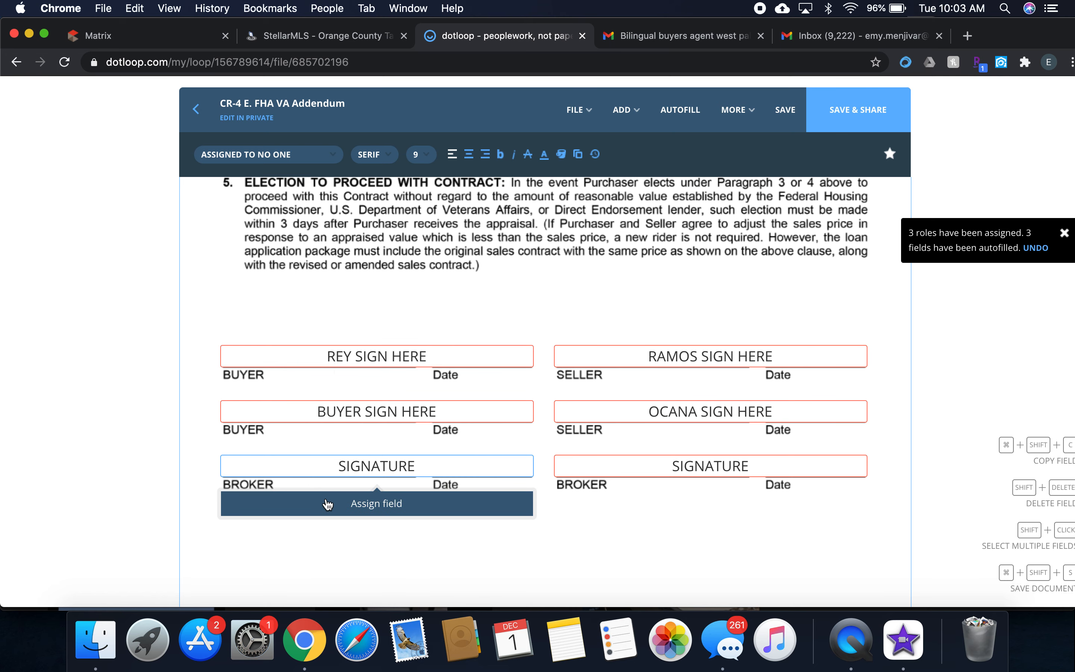
left_click(328, 504)
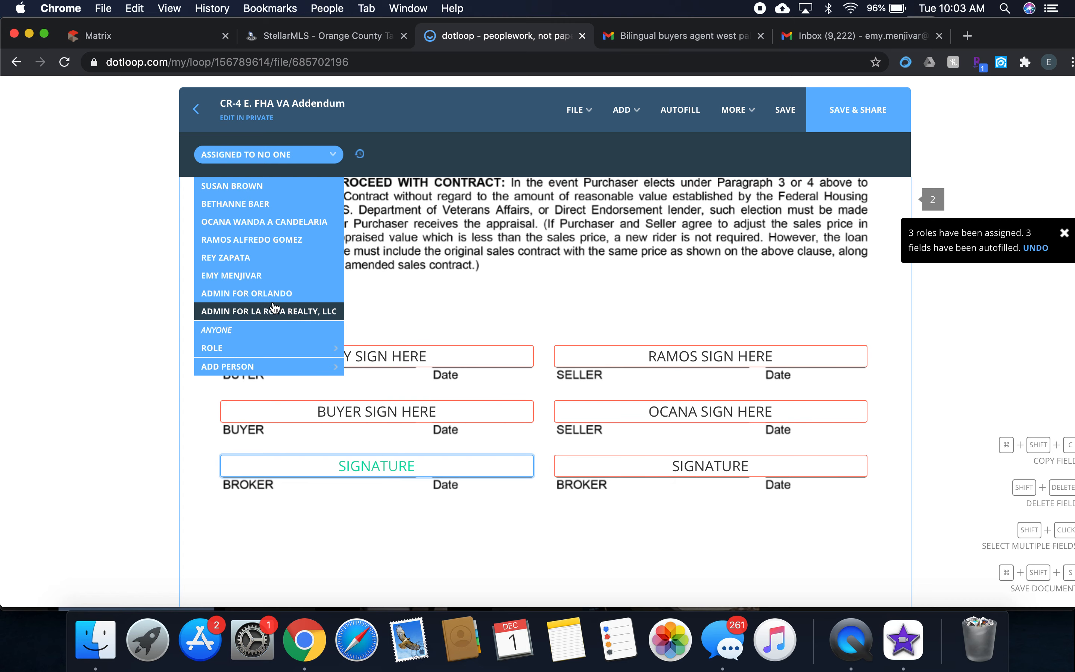
left_click(268, 278)
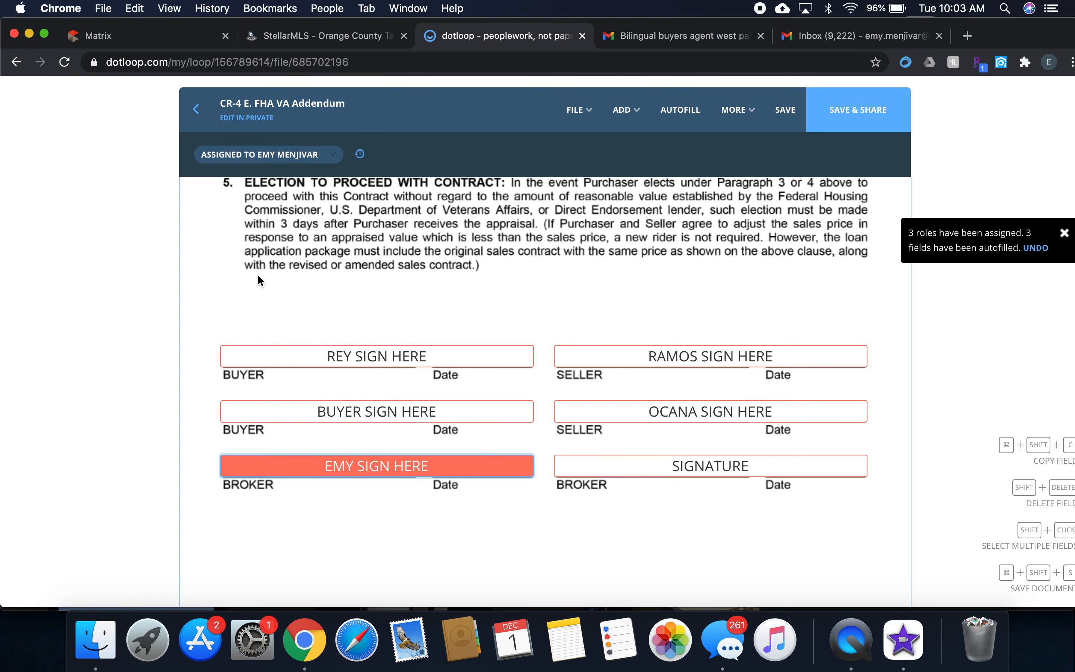
left_click(381, 507)
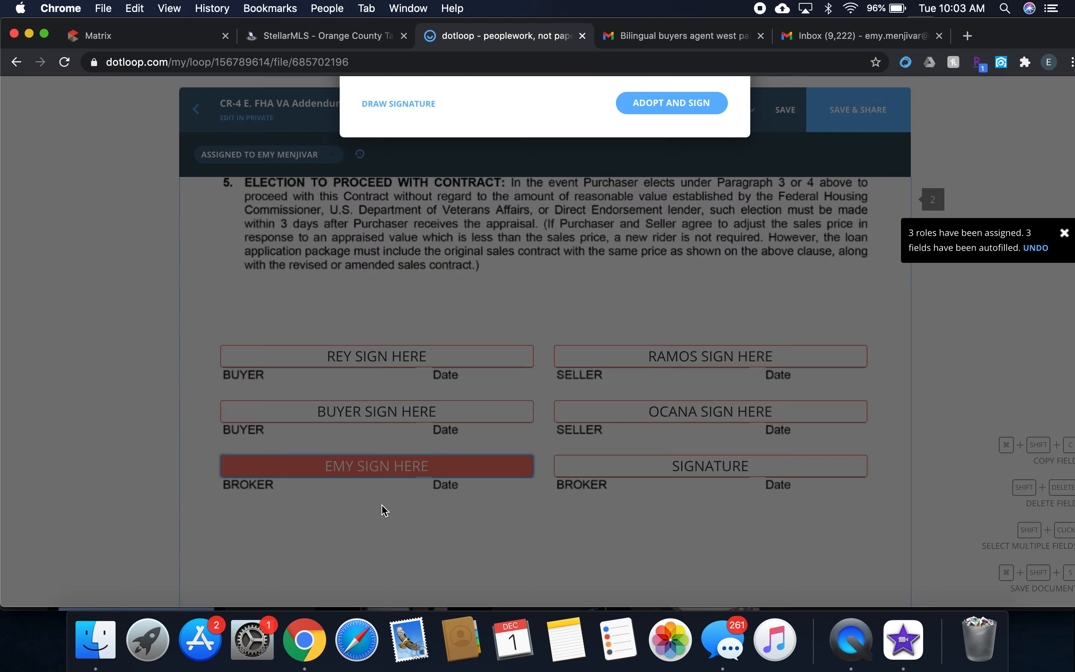
left_click(658, 471)
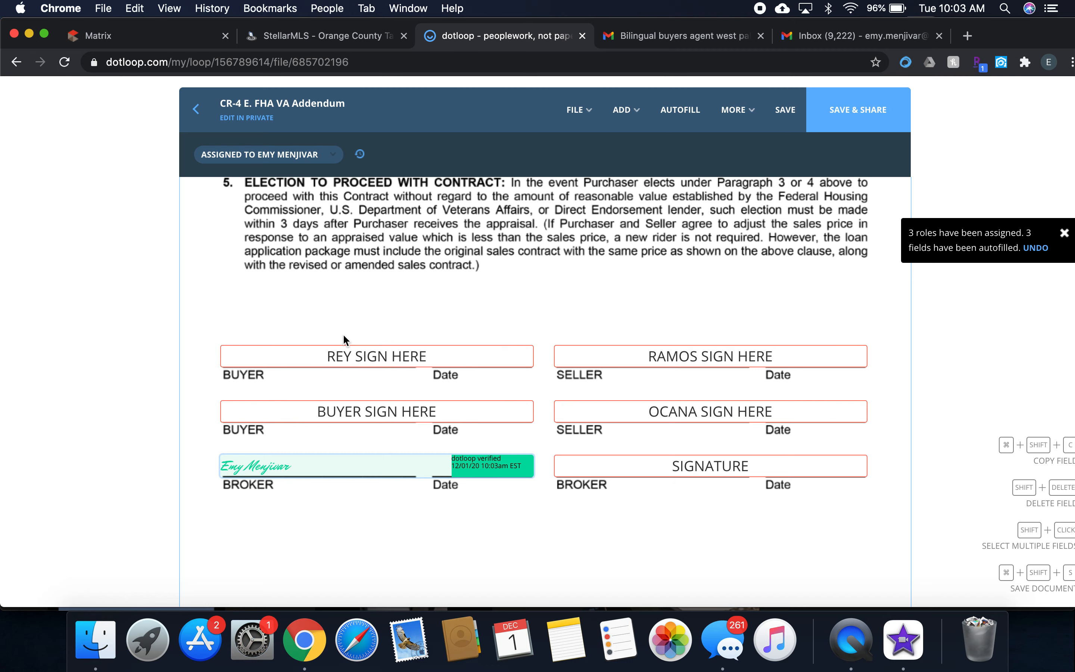
Save the addendum and return to the loop's document list without sharing it.
scroll(343, 334, "up", 10)
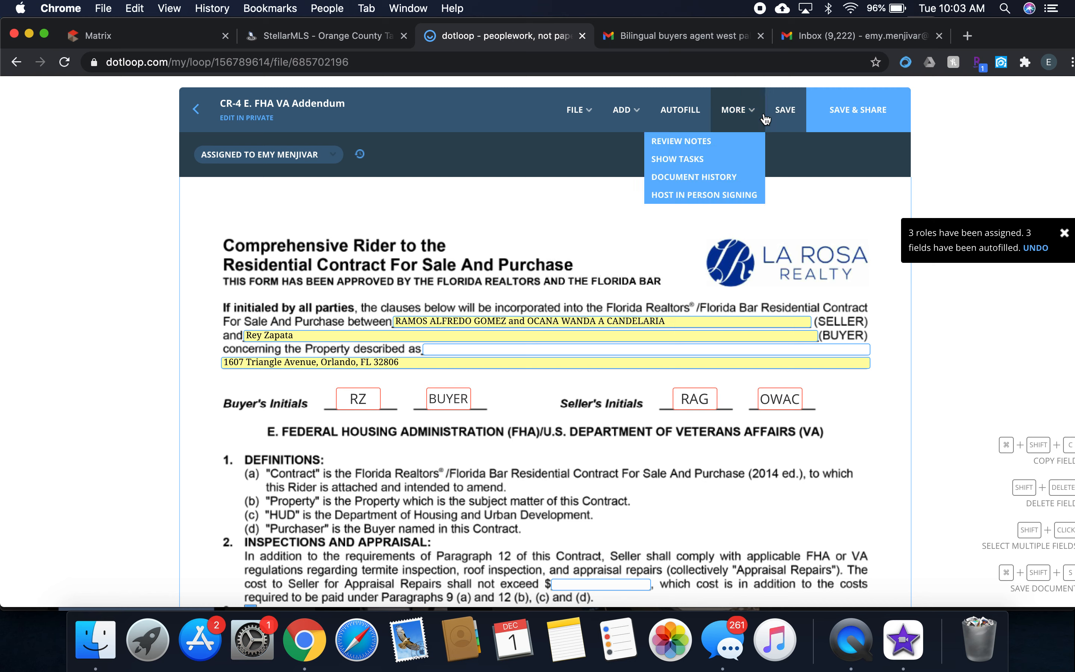
left_click(786, 118)
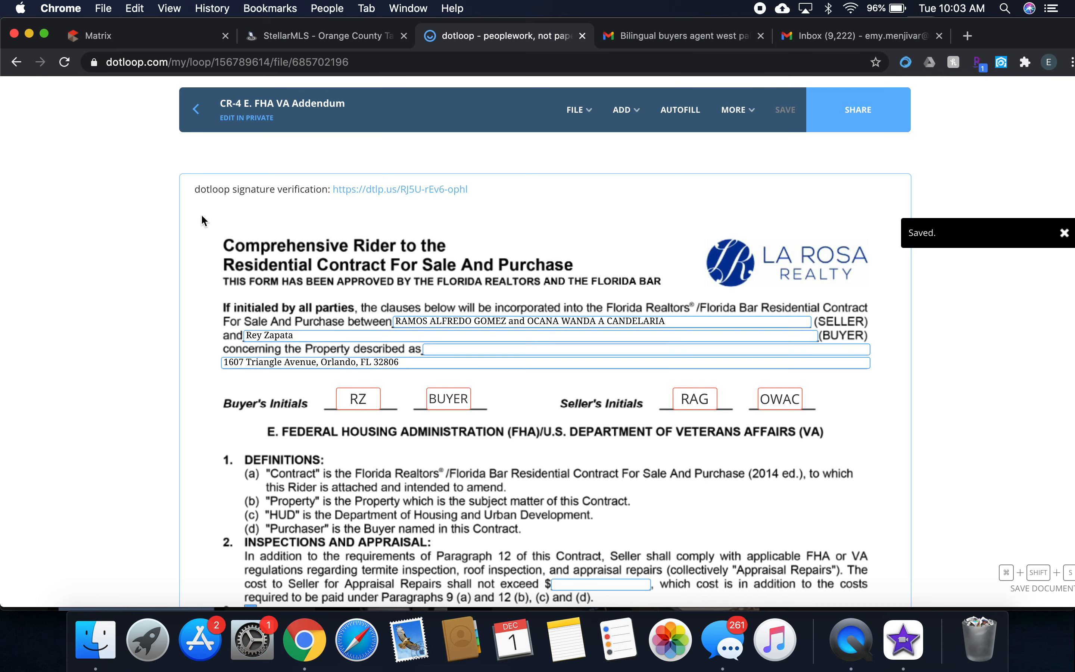
left_click(198, 120)
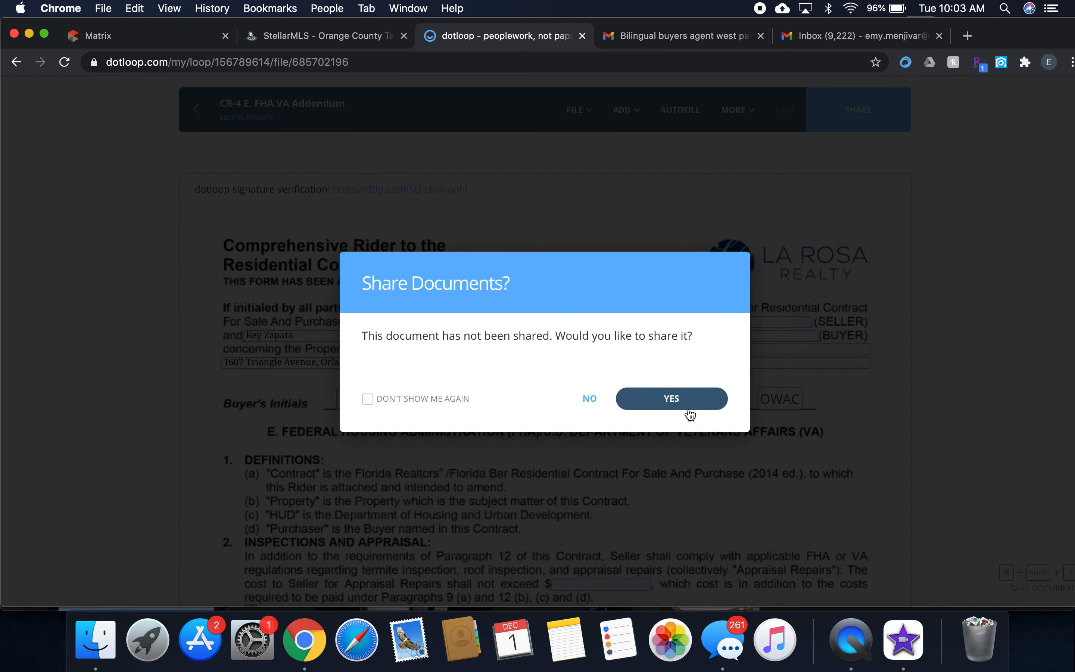
left_click(591, 397)
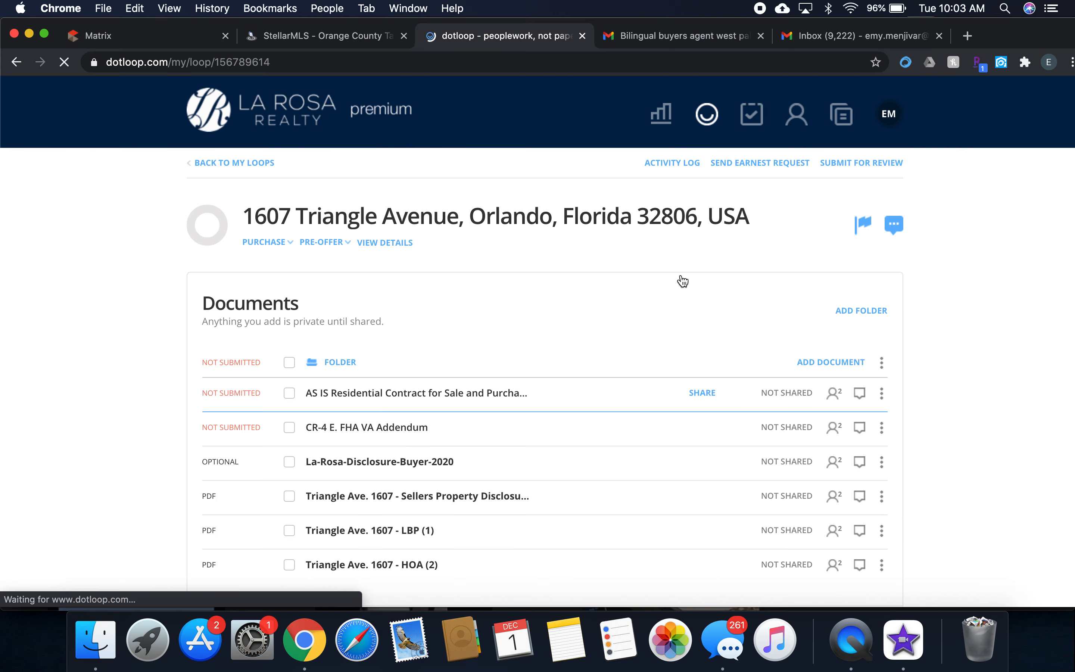